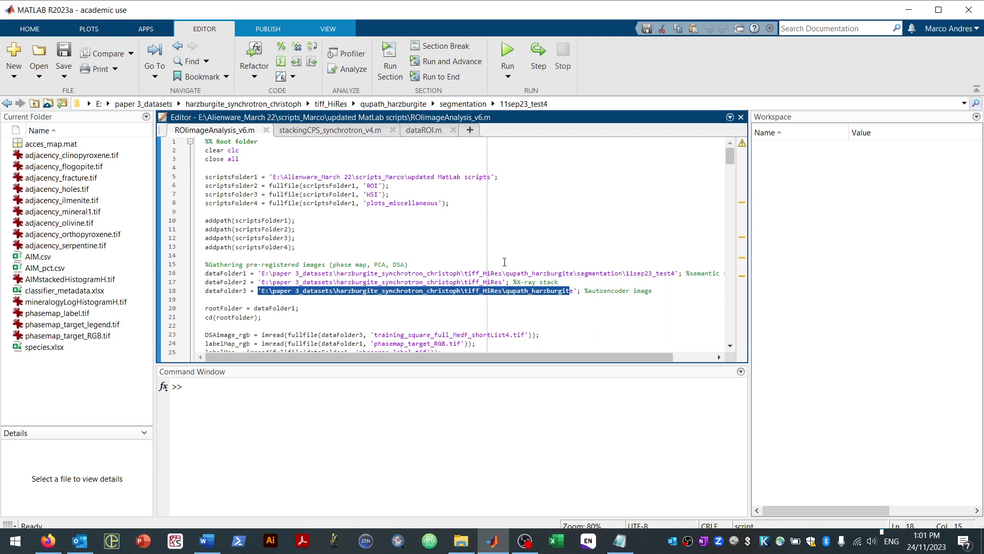
Run the Root folder section of ROIimageAnalysis_v6.m to load the registered images and check the resulting workspace variables.
{"action": "left_click", "coordinate": [391, 224]}
{"action": "key", "text": "F5"}
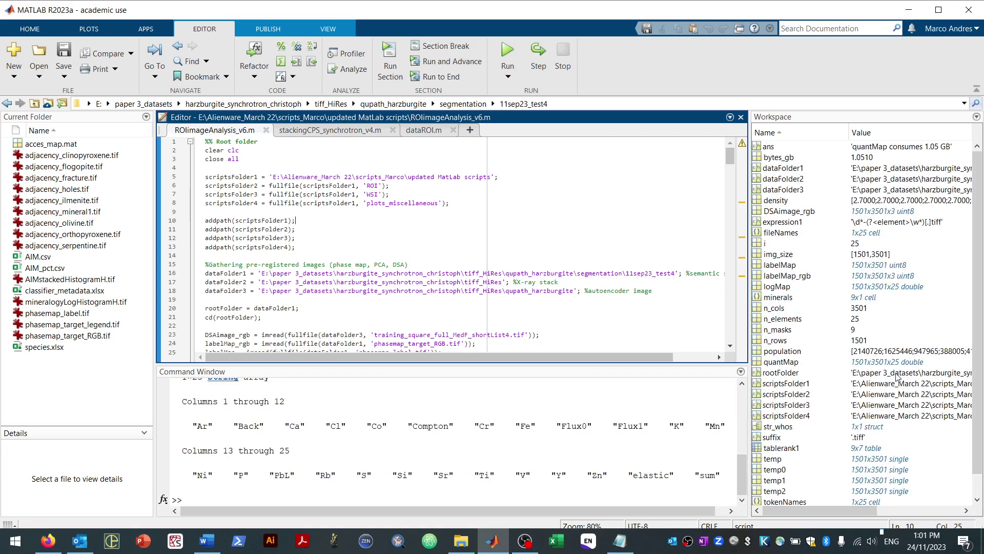
{"action": "scroll", "coordinate": [823, 469], "scroll_direction": "down", "scroll_amount": 1}
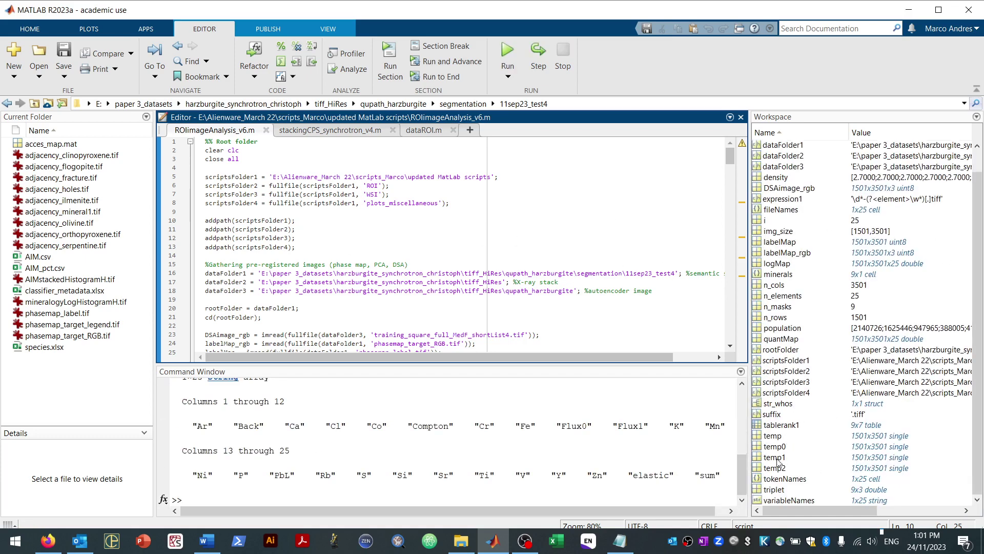
Examine the stacking lines that fill quantMap and logMap in the image-loading loop.
{"action": "scroll", "coordinate": [327, 241], "scroll_direction": "down", "scroll_amount": 15}
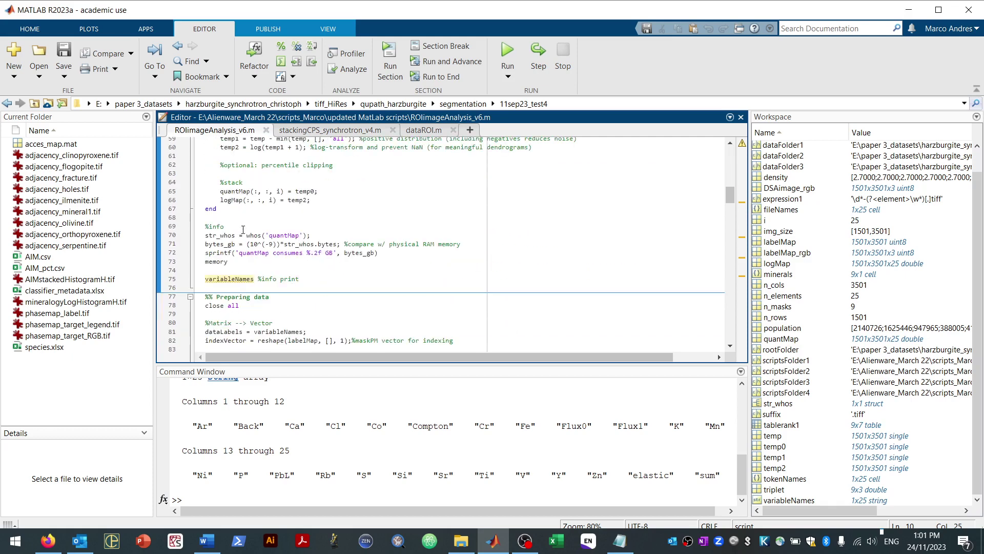
{"action": "left_click", "coordinate": [234, 191]}
{"action": "left_click", "coordinate": [229, 201]}
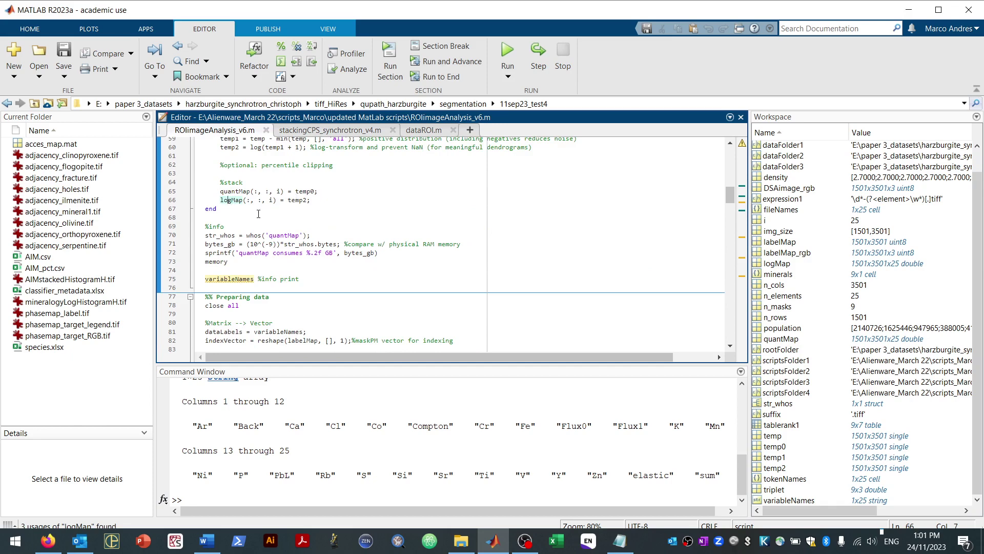
{"action": "left_click", "coordinate": [243, 191]}
{"action": "left_click", "coordinate": [241, 200]}
{"action": "left_click", "coordinate": [235, 191]}
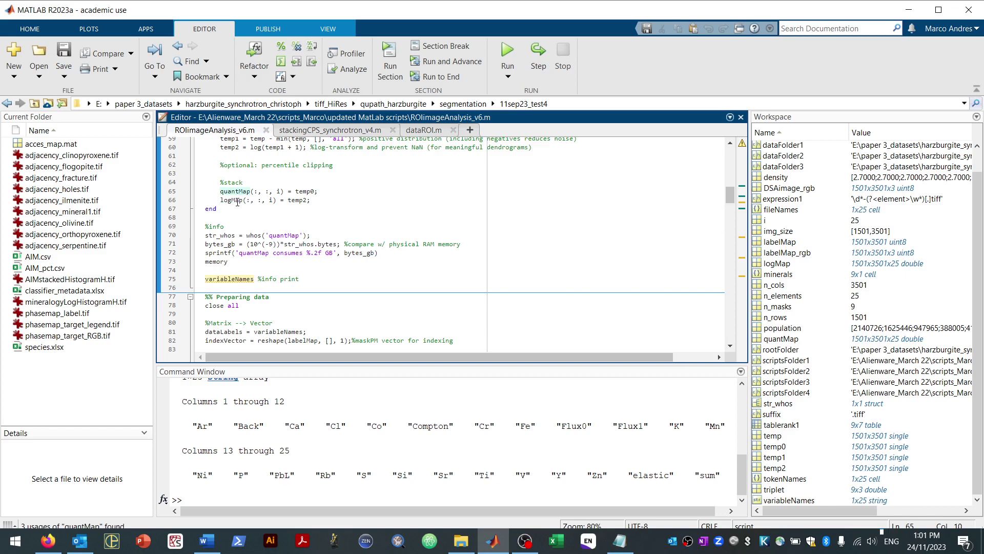
{"action": "left_click", "coordinate": [237, 201]}
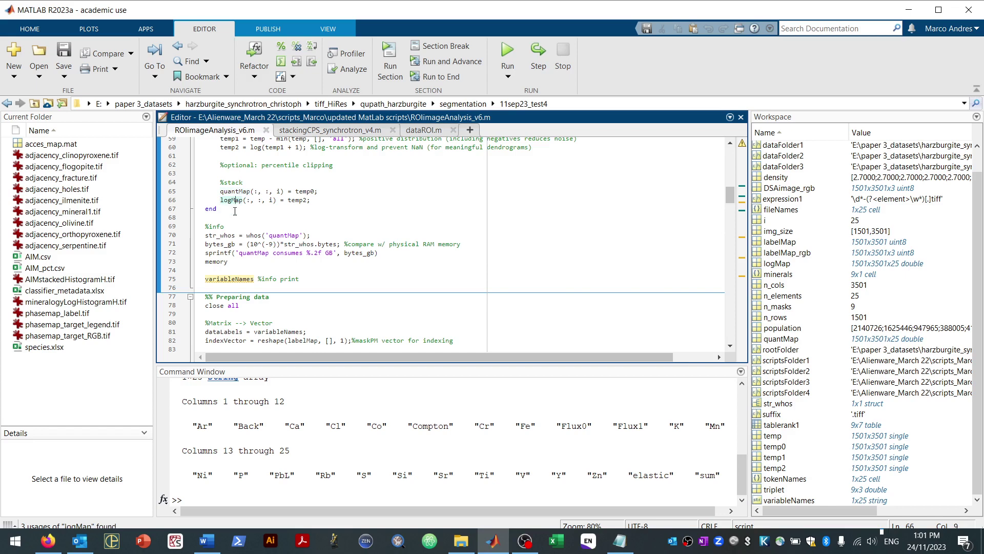
Review the Harzburgite 17-BSK-043 bad_list of undesired channels and run the Preparing data section with it.
{"action": "scroll", "coordinate": [240, 247], "scroll_direction": "down", "scroll_amount": 7}
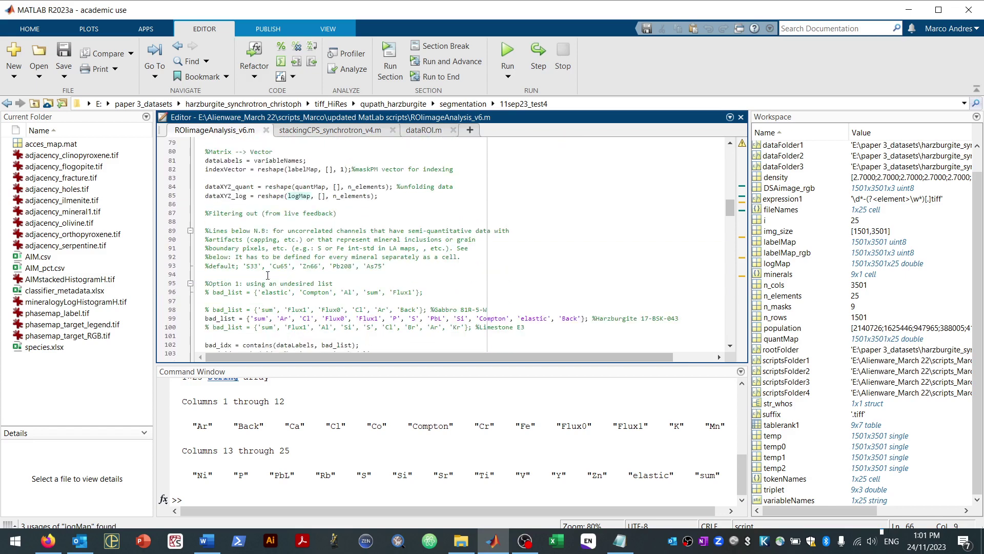
{"action": "left_click", "coordinate": [338, 222]}
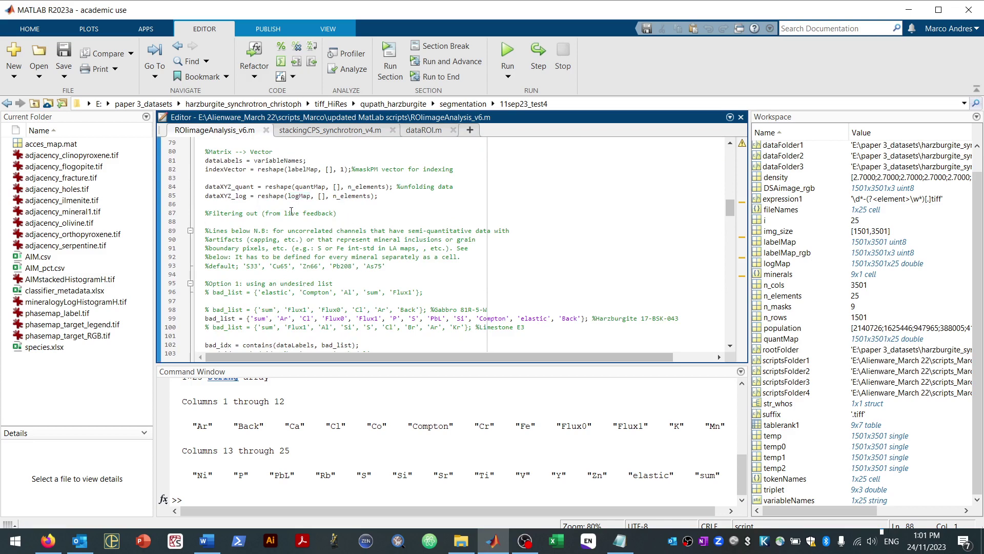
{"action": "scroll", "coordinate": [319, 301], "scroll_direction": "down", "scroll_amount": 6}
{"action": "scroll", "coordinate": [317, 303], "scroll_direction": "up", "scroll_amount": 6}
{"action": "left_click", "coordinate": [228, 320]}
{"action": "left_click_drag", "start_coordinate": [266, 318], "coordinate": [593, 320]}
{"action": "left_click", "coordinate": [289, 310]}
{"action": "left_click_drag", "start_coordinate": [306, 316], "coordinate": [420, 319]}
{"action": "left_click", "coordinate": [484, 310]}
{"action": "key", "text": "F5"}
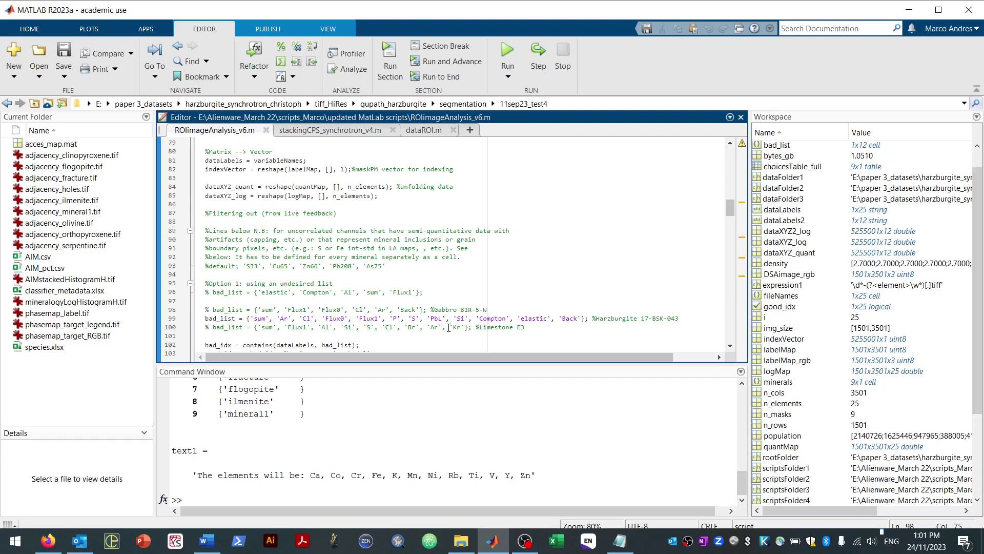
Temporarily enlarge the Command Window to examine the mineral table and the list of retained elements.
{"action": "left_click_drag", "start_coordinate": [433, 364], "coordinate": [438, 267]}
{"action": "left_click_drag", "start_coordinate": [233, 315], "coordinate": [260, 414]}
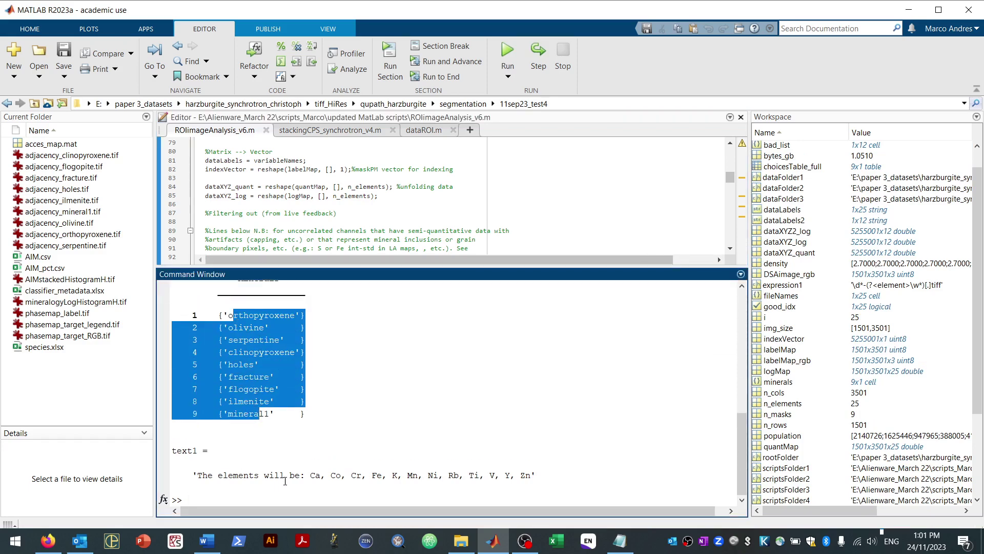
{"action": "left_click_drag", "start_coordinate": [321, 475], "coordinate": [460, 475]}
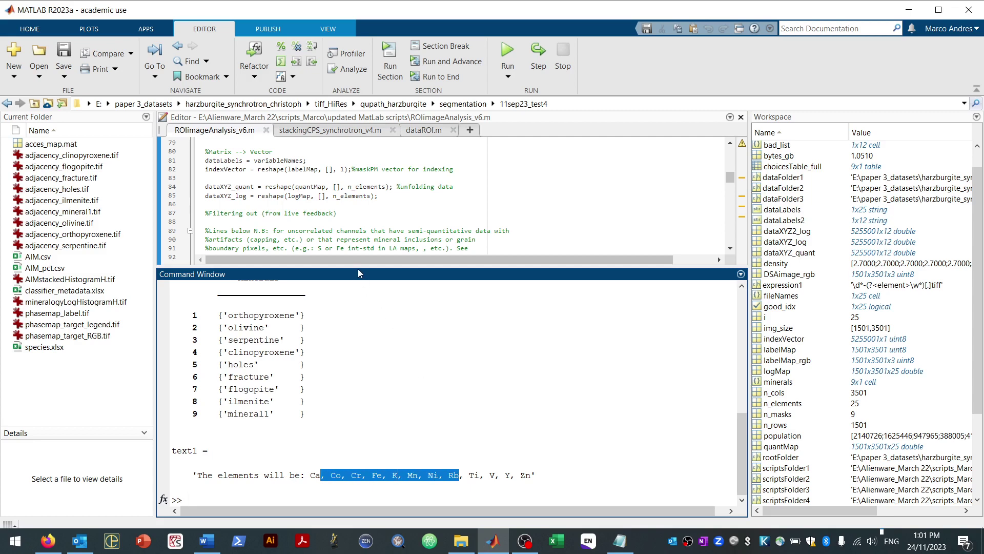
{"action": "left_click_drag", "start_coordinate": [361, 279], "coordinate": [362, 426]}
Unfold the Optional: Pre-check images section to review its code and fold it again.
{"action": "scroll", "coordinate": [302, 269], "scroll_direction": "down", "scroll_amount": 13}
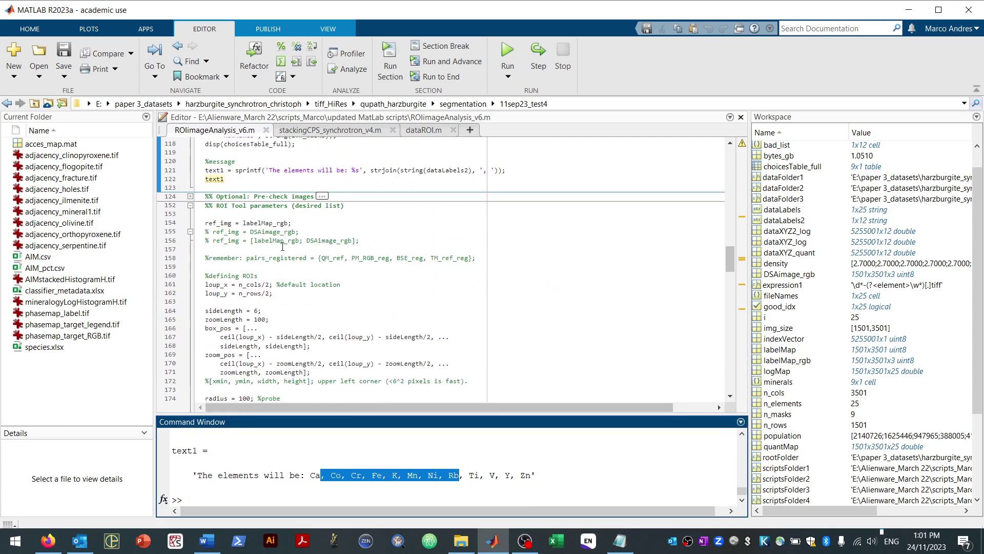
{"action": "left_click", "coordinate": [190, 197]}
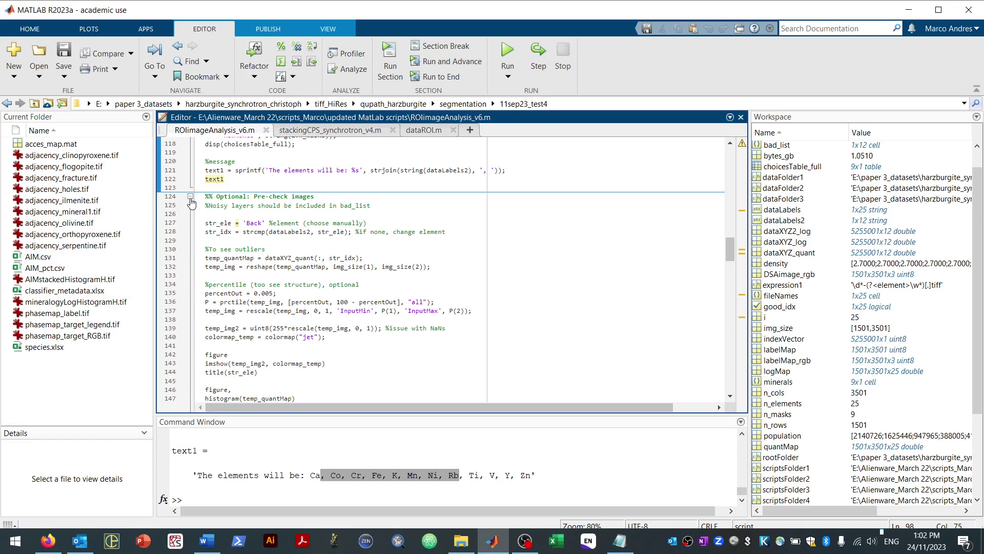
{"action": "left_click", "coordinate": [191, 197]}
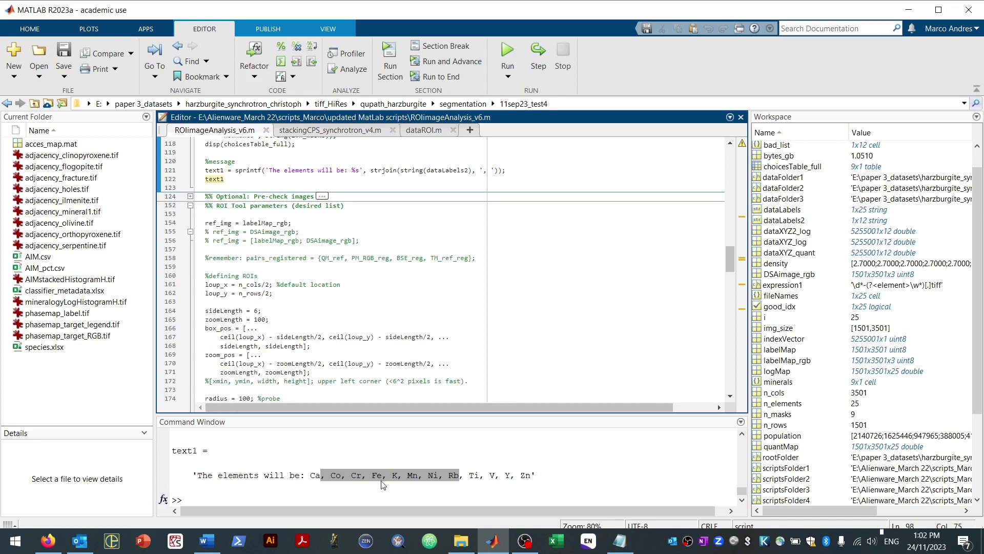
Run the ROI Tool parameters section with labelMap_rgb as the reference image and choose mineral number 1 for the histograms.
{"action": "left_click", "coordinate": [312, 226]}
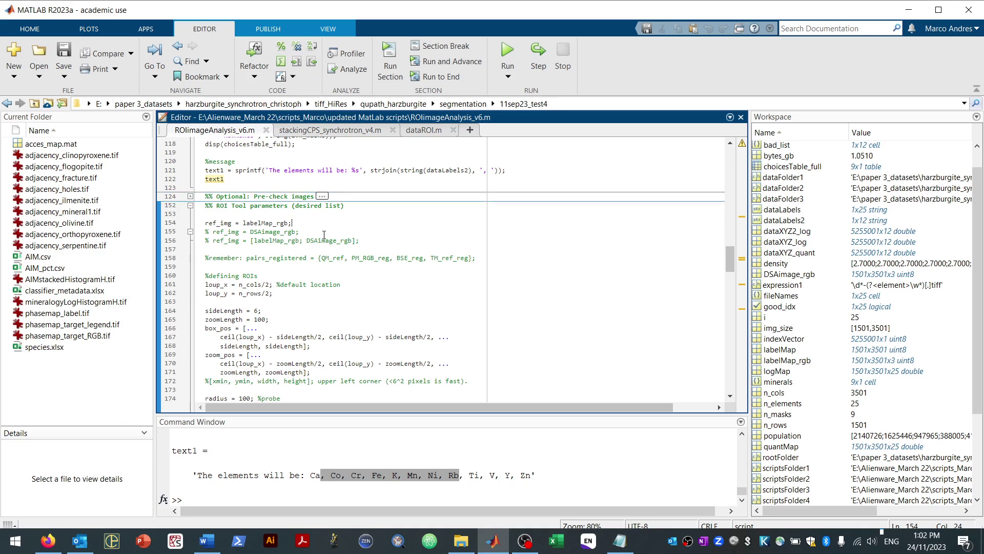
{"action": "left_click_drag", "start_coordinate": [730, 264], "coordinate": [730, 288]}
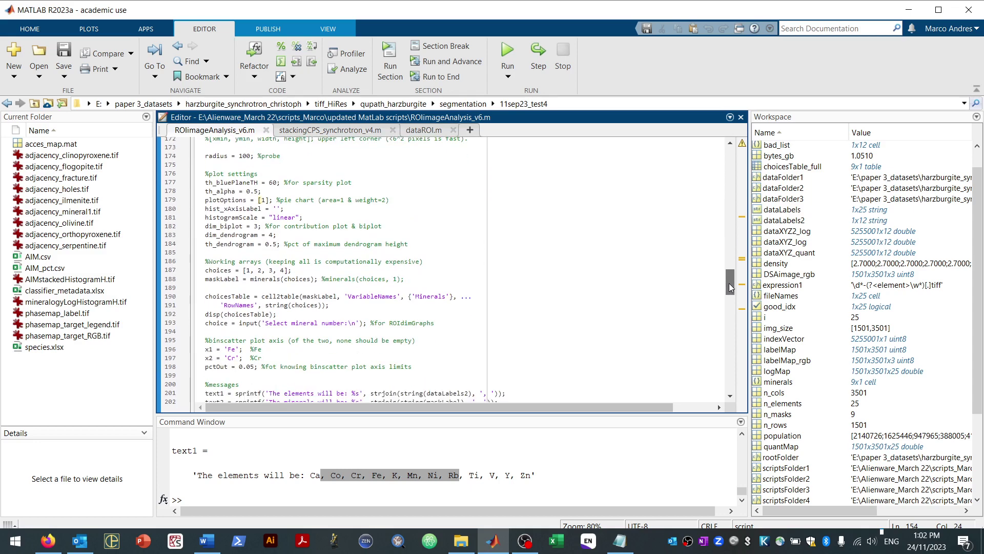
{"action": "left_click", "coordinate": [444, 279]}
{"action": "key", "text": "F5"}
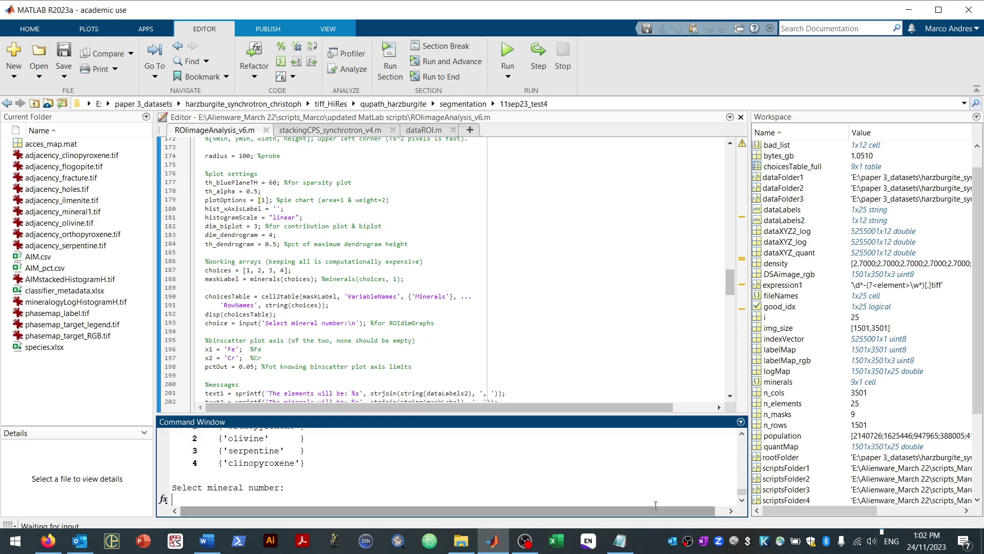
{"action": "left_click", "coordinate": [741, 434]}
{"action": "left_click", "coordinate": [741, 434]}
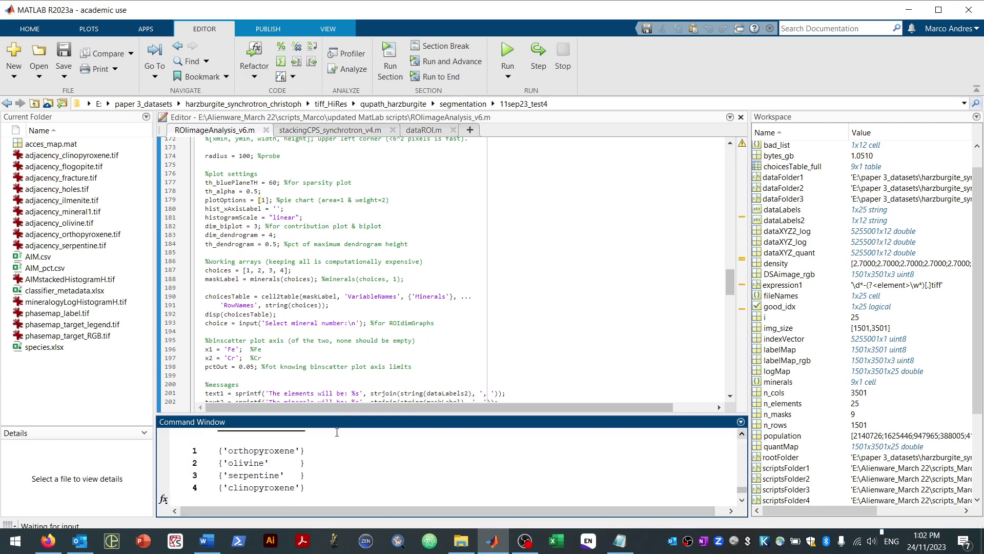
{"action": "left_click", "coordinate": [742, 499]}
{"action": "left_click", "coordinate": [741, 500]}
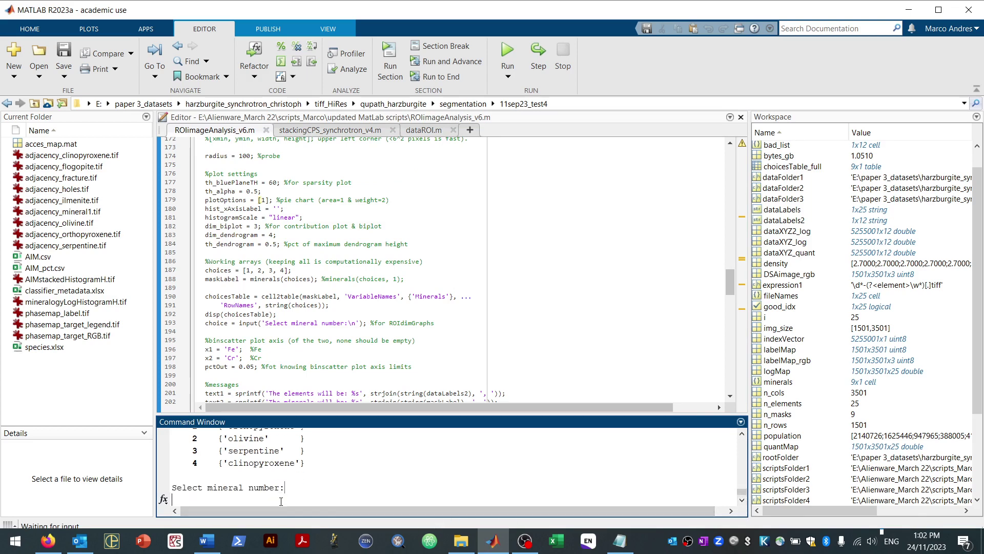
{"action": "type", "text": "1"}
{"action": "key", "text": "Return"}
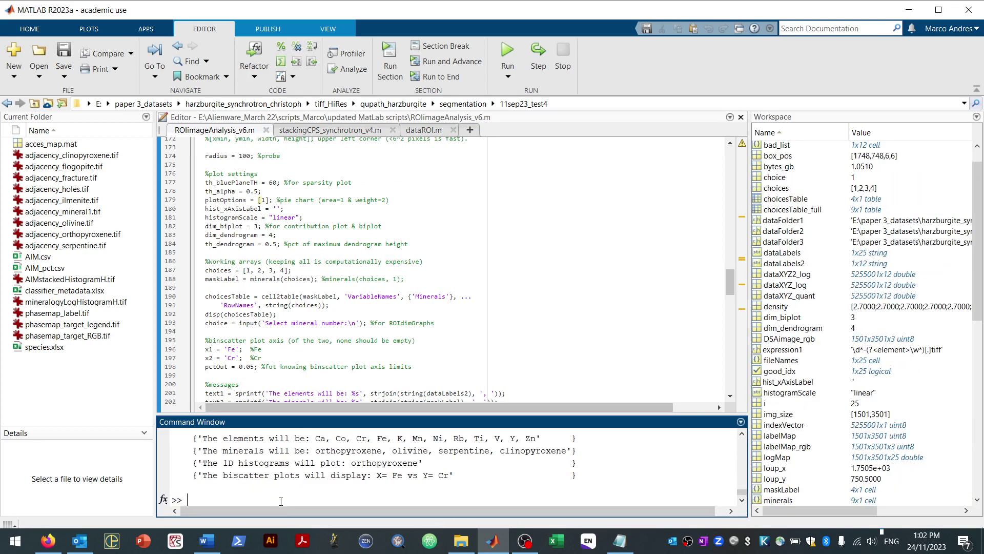
Review the printed mineral and histogram choices, and the x1 and x2 binscatter axis settings in the script.
{"action": "left_click_drag", "start_coordinate": [249, 462], "coordinate": [420, 463]}
{"action": "left_click", "coordinate": [273, 452]}
{"action": "left_click_drag", "start_coordinate": [356, 451], "coordinate": [541, 451]}
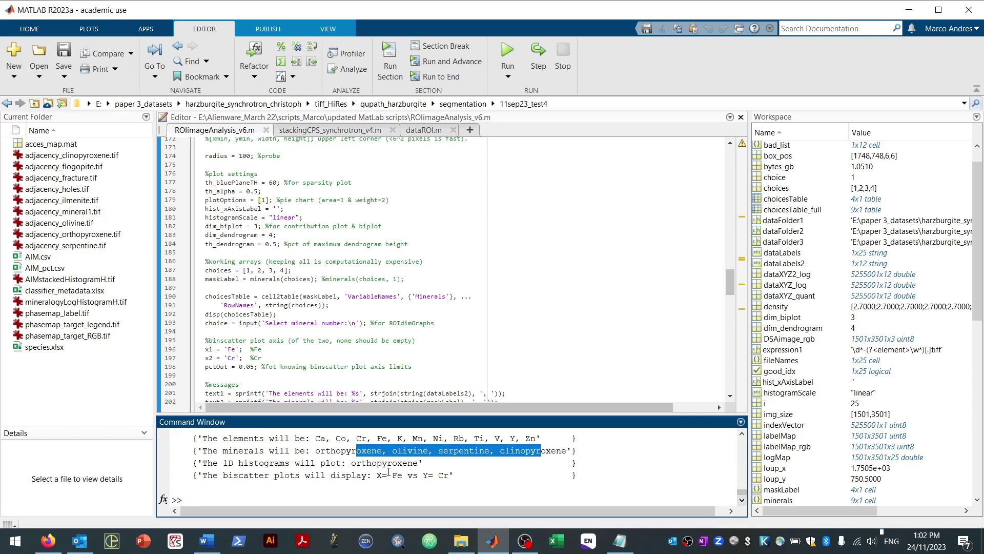
{"action": "left_click_drag", "start_coordinate": [228, 358], "coordinate": [233, 358]}
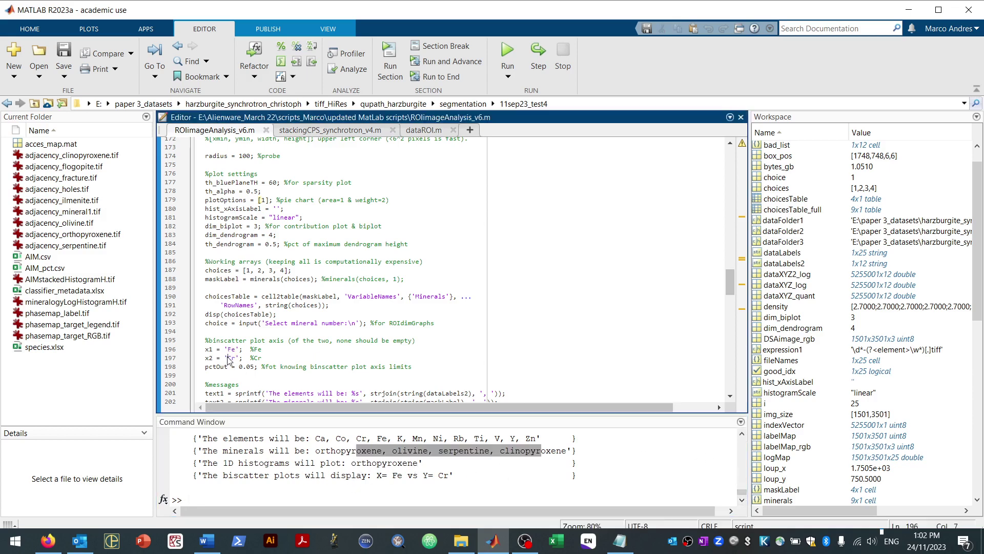
Run the following section to open the interactive phase map and move the circular ROI onto the purple clinopyroxene band bordering the left orthopyroxene.
{"action": "left_click_drag", "start_coordinate": [727, 270], "coordinate": [730, 297]}
{"action": "left_click", "coordinate": [380, 255]}
{"action": "key", "text": "ctrl+Return"}
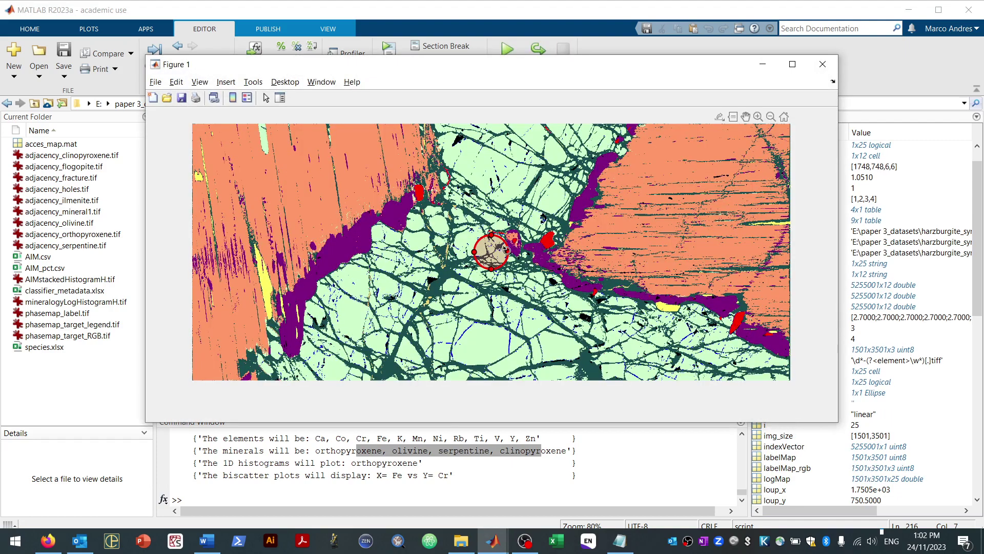
{"action": "double_click", "coordinate": [484, 257]}
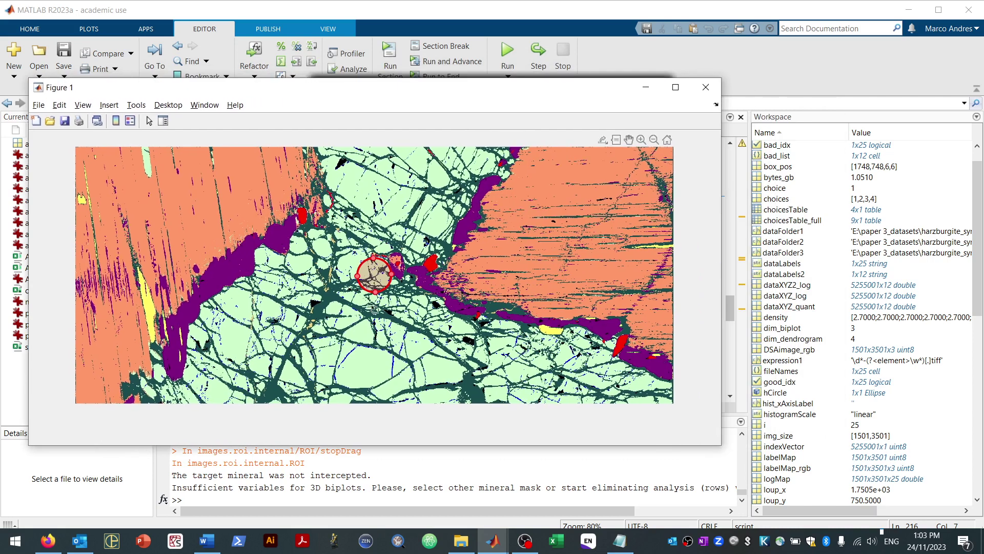
{"action": "left_click_drag", "start_coordinate": [371, 272], "coordinate": [191, 287]}
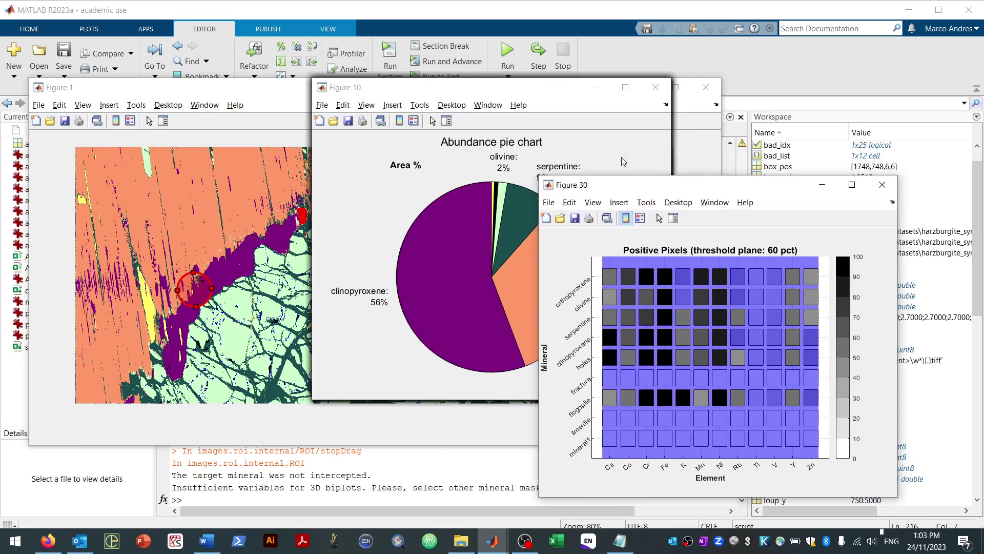
Review the abundance pie chart and rotate the Positive Pixels plot into a 3D view, closing each figure once examined.
{"action": "left_click_drag", "start_coordinate": [521, 87], "coordinate": [274, 168]}
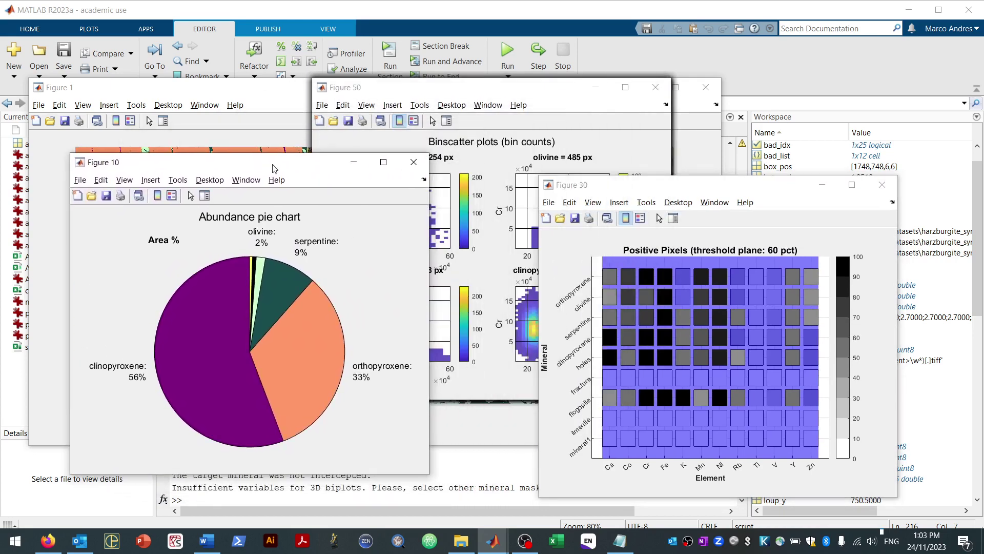
{"action": "left_click", "coordinate": [413, 162]}
{"action": "left_click_drag", "start_coordinate": [752, 392], "coordinate": [697, 373]}
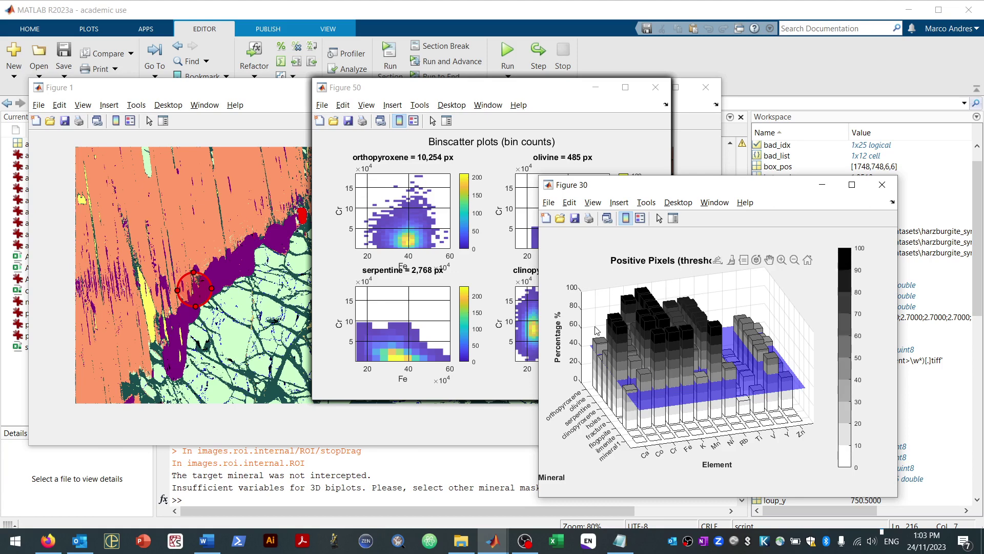
{"action": "left_click_drag", "start_coordinate": [719, 372], "coordinate": [668, 384]}
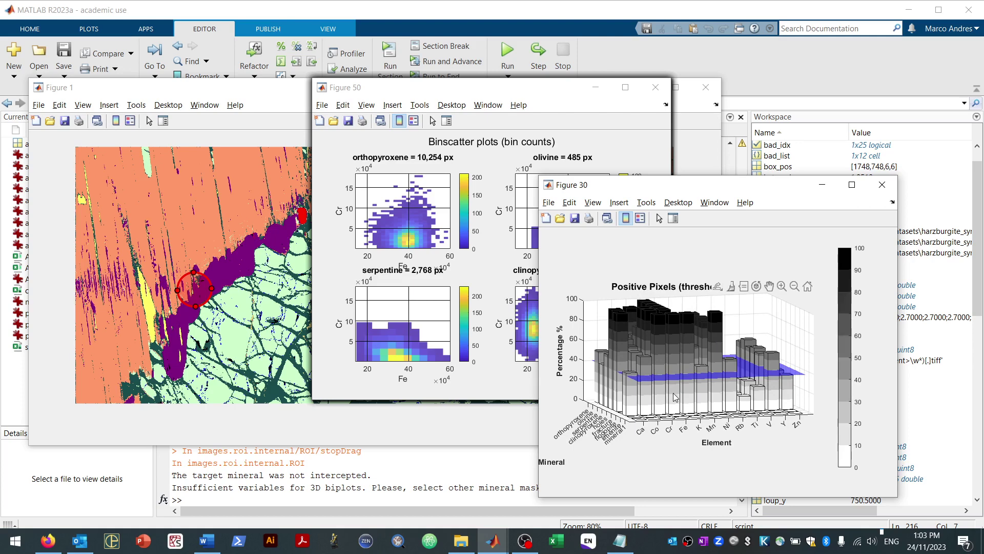
{"action": "left_click", "coordinate": [894, 183]}
Examine the Fe versus Cr binscatter plots and the per-mineral element histograms, closing each figure in turn.
{"action": "left_click_drag", "start_coordinate": [526, 95], "coordinate": [684, 150]}
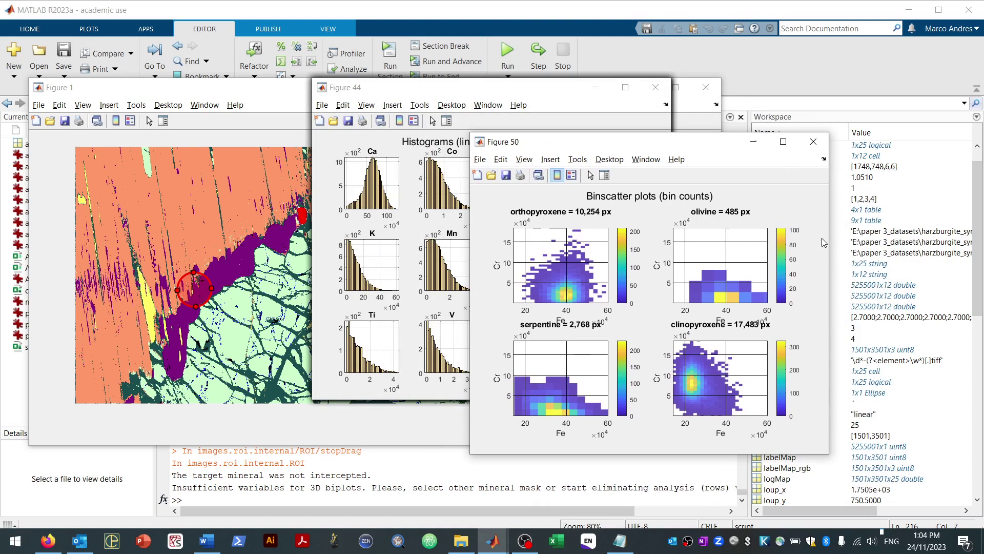
{"action": "left_click", "coordinate": [814, 142]}
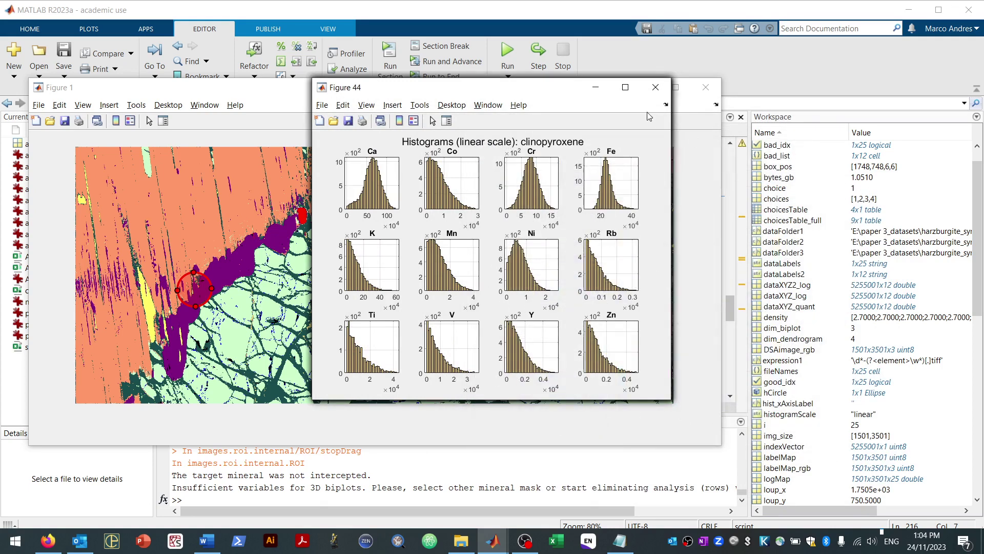
{"action": "left_click", "coordinate": [656, 87]}
{"action": "left_click", "coordinate": [656, 86]}
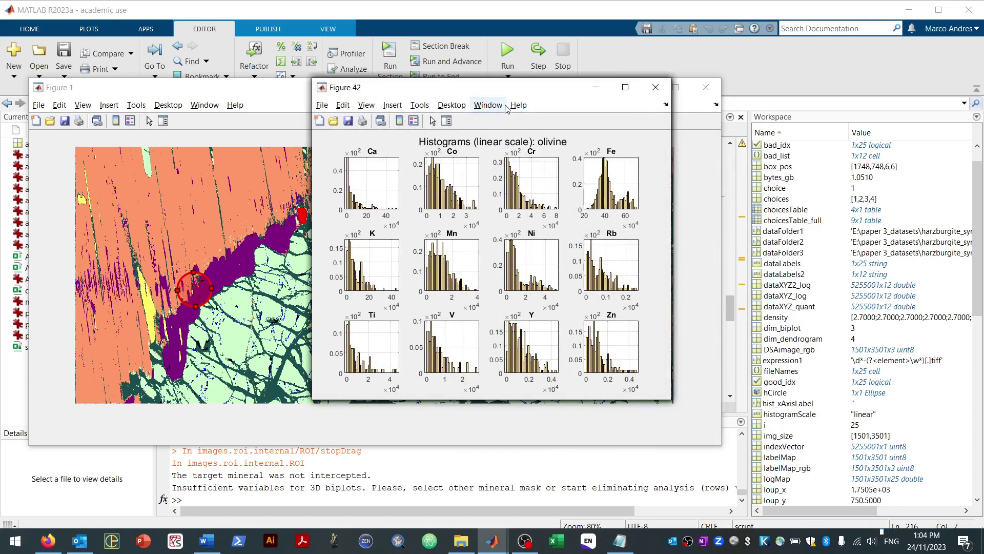
{"action": "left_click", "coordinate": [654, 87]}
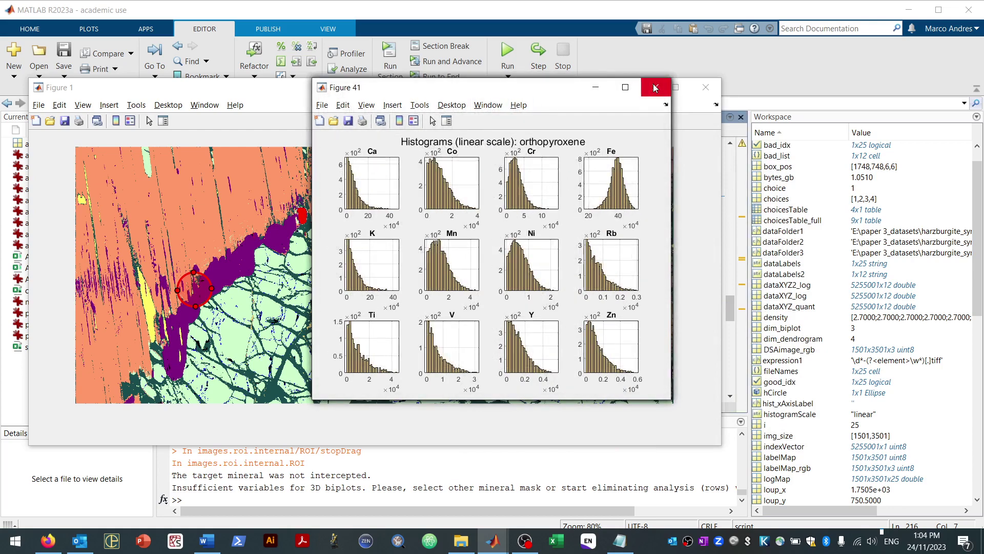
{"action": "left_click", "coordinate": [654, 87]}
{"action": "left_click", "coordinate": [654, 87]}
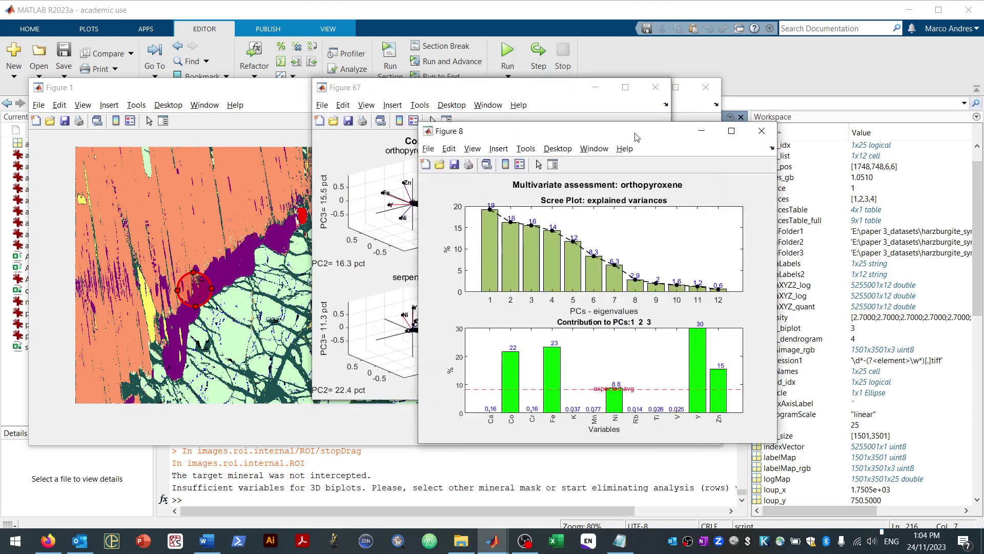
Examine the composition eigenvectors beside the orthopyroxene multivariate assessment, and close both figures to reach the HCA dendrograms.
{"action": "left_click_drag", "start_coordinate": [507, 94], "coordinate": [376, 154]}
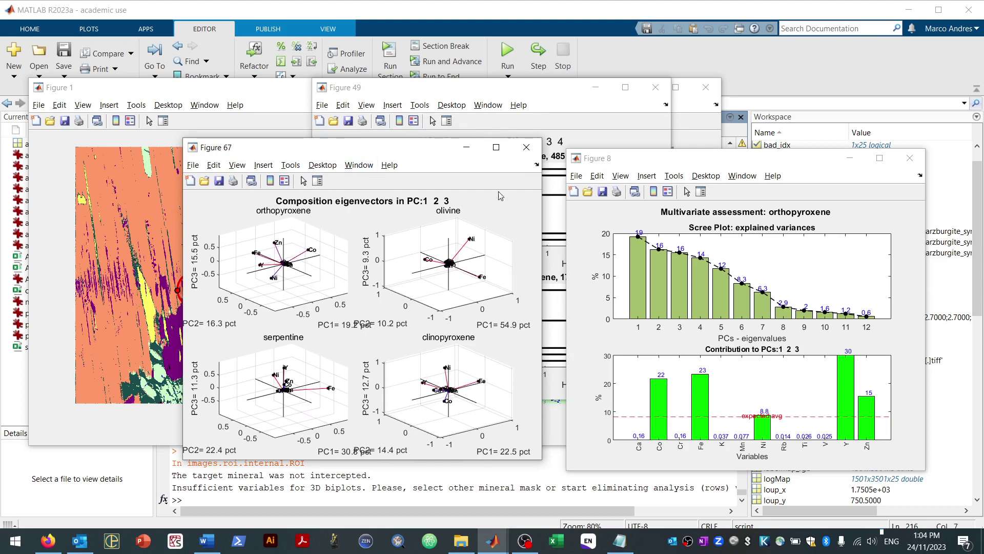
{"action": "left_click", "coordinate": [525, 149]}
{"action": "left_click", "coordinate": [910, 158]}
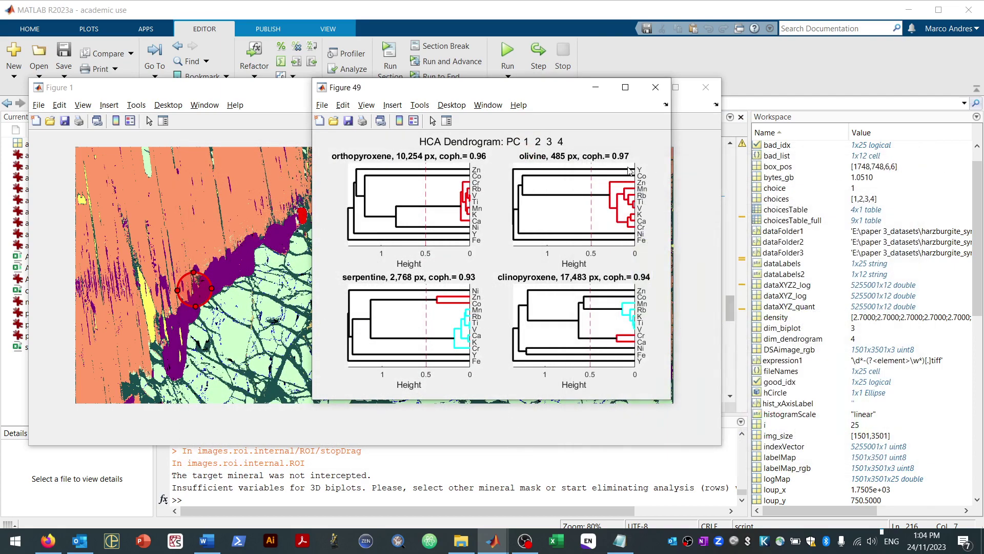
Enlarge the HCA Dendrogram figure, compare the orthopyroxene, olivine, serpentine and clinopyroxene element clusters, and close the figure.
{"action": "left_click_drag", "start_coordinate": [505, 90], "coordinate": [640, 39]}
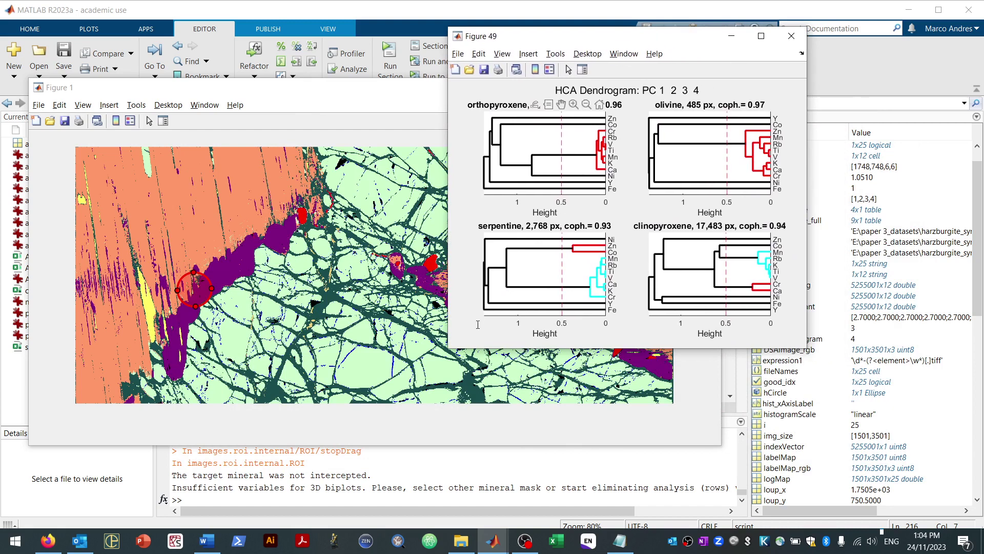
{"action": "left_click_drag", "start_coordinate": [449, 348], "coordinate": [281, 516]}
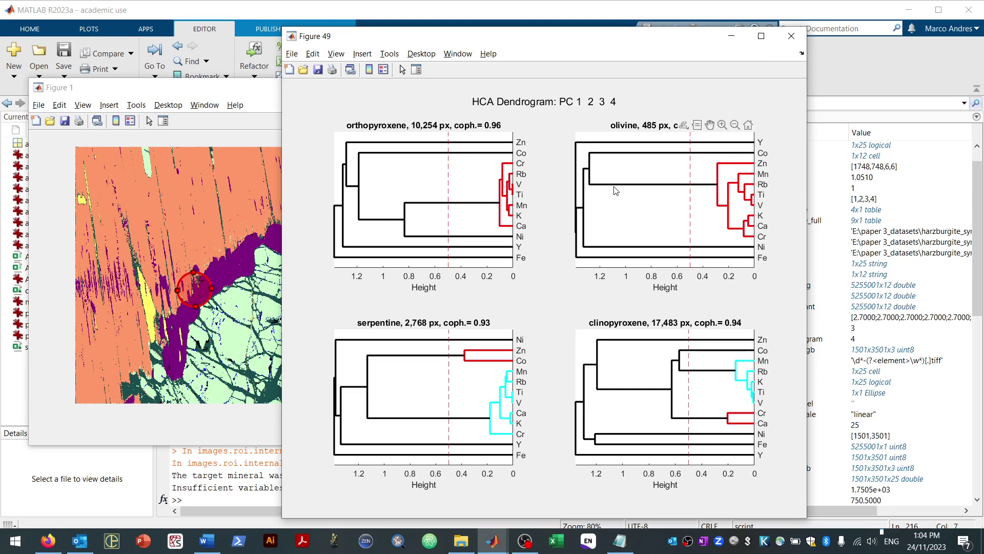
{"action": "mouse_move", "coordinate": [630, 188]}
{"action": "left_click_drag", "start_coordinate": [681, 41], "coordinate": [509, 44]}
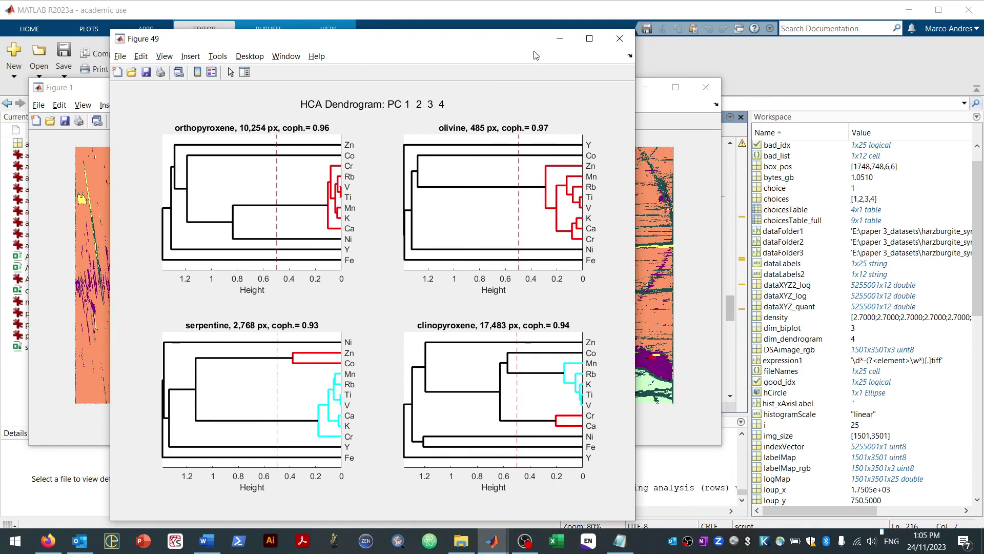
{"action": "left_click", "coordinate": [618, 39]}
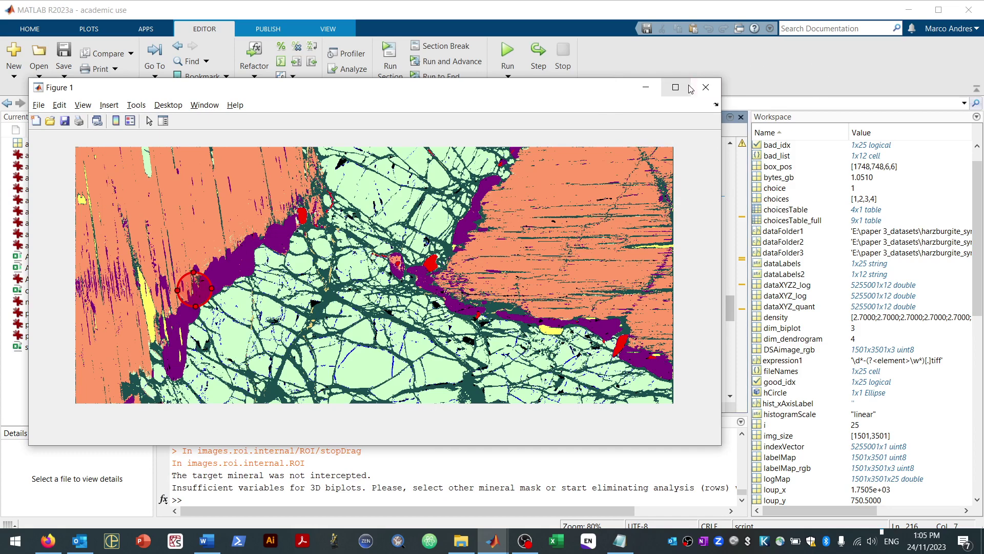
Return to the ROIimageAnalysis_v6 script and review the data folder and image import lines near its beginning.
{"action": "left_click", "coordinate": [649, 10]}
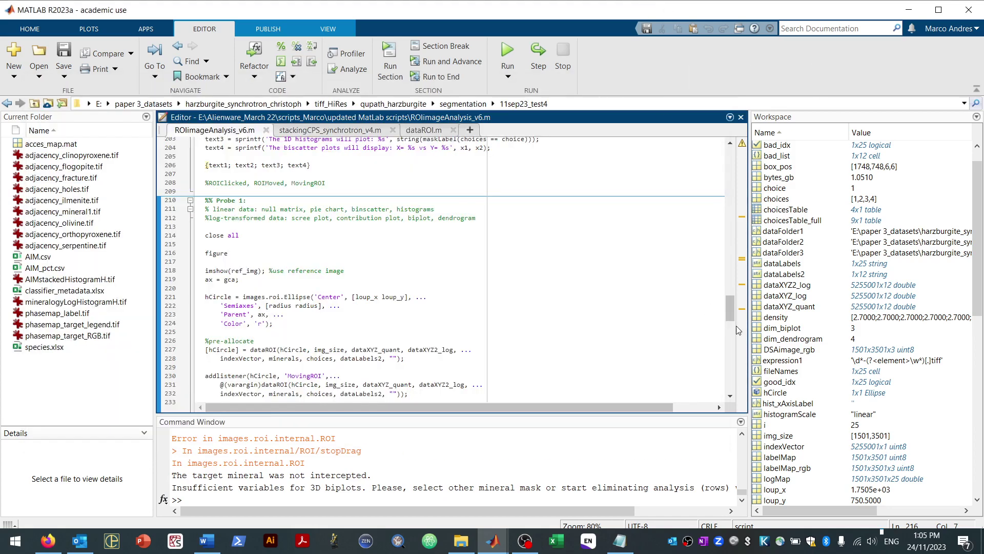
{"action": "left_click_drag", "start_coordinate": [731, 310], "coordinate": [731, 162]}
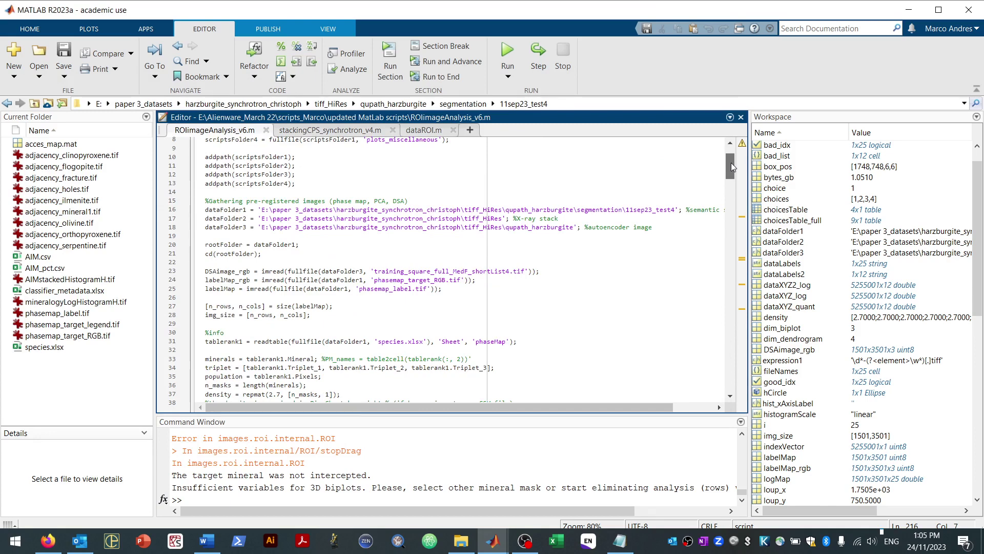
{"action": "left_click_drag", "start_coordinate": [731, 162], "coordinate": [731, 164]}
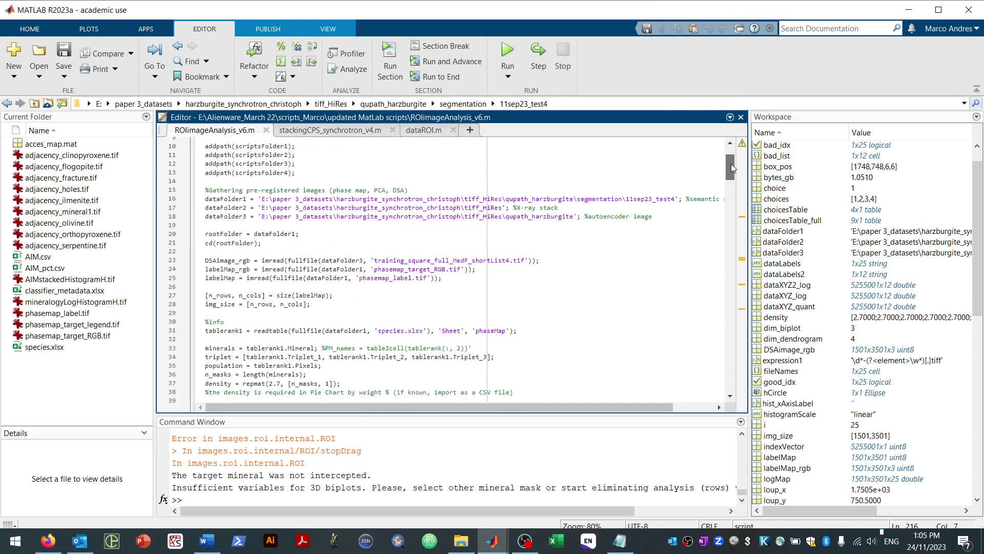
Return to the phase map, stretch the circular ROI downward into a tall ellipse over the purple clinopyroxene band, and list the regenerated figures.
{"action": "key", "text": "alt+Tab"}
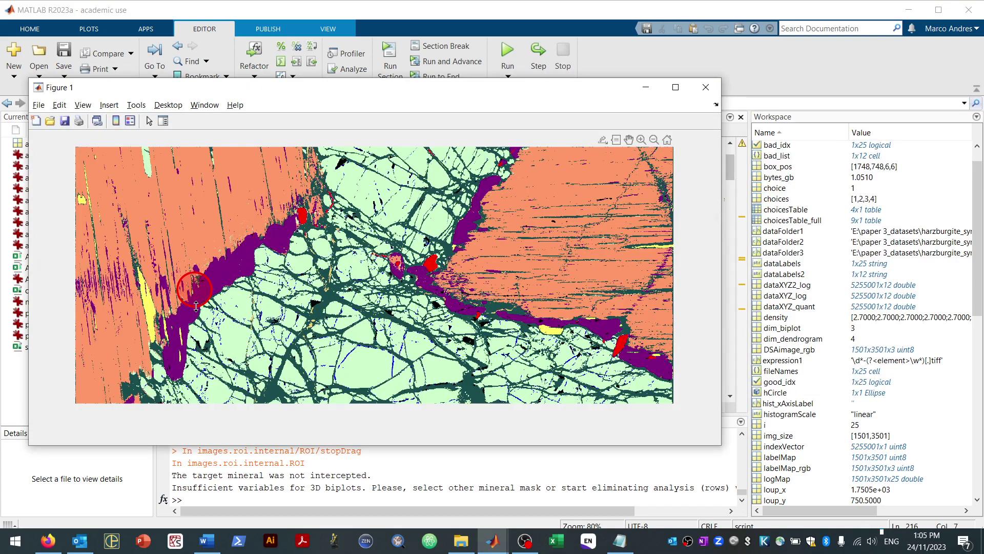
{"action": "left_click_drag", "start_coordinate": [196, 306], "coordinate": [197, 326]}
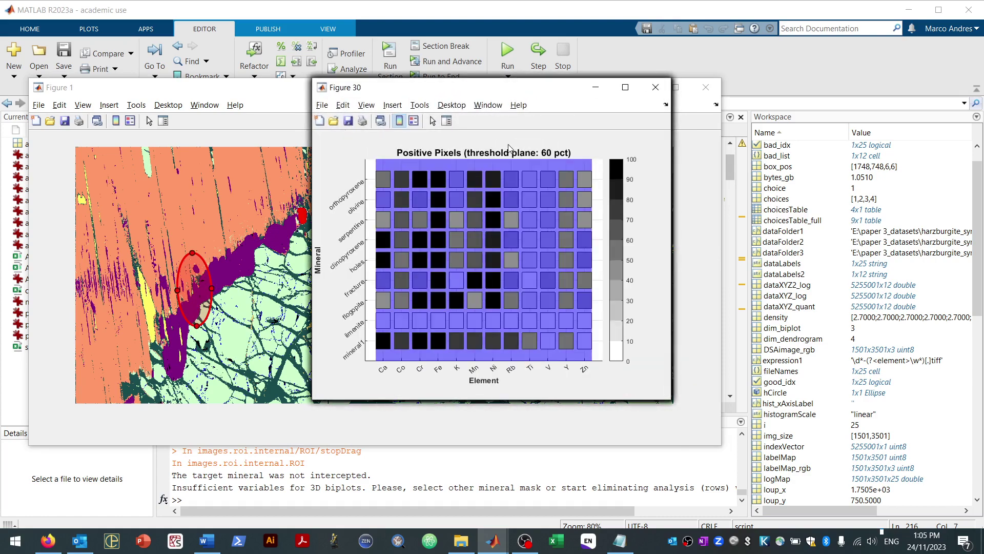
{"action": "key", "text": "alt+Tab"}
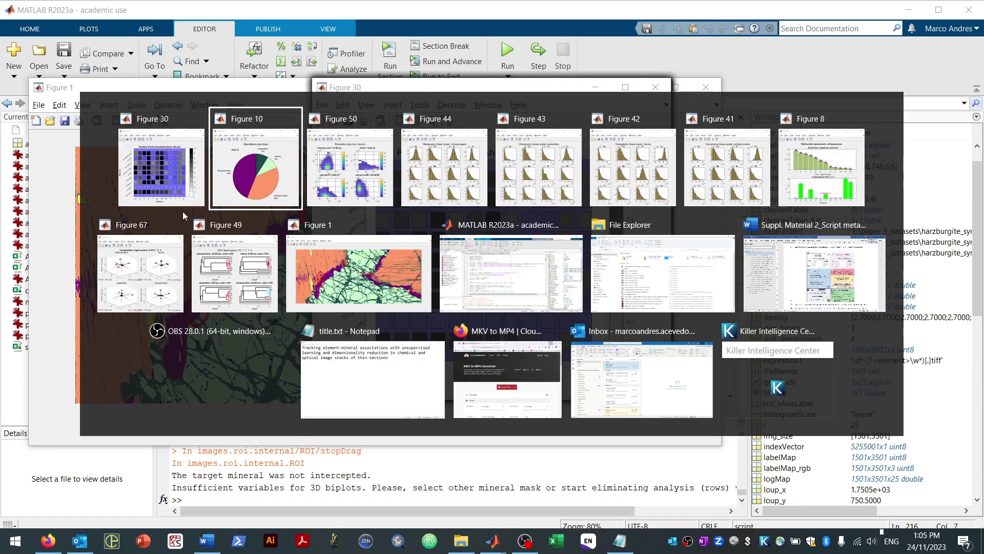